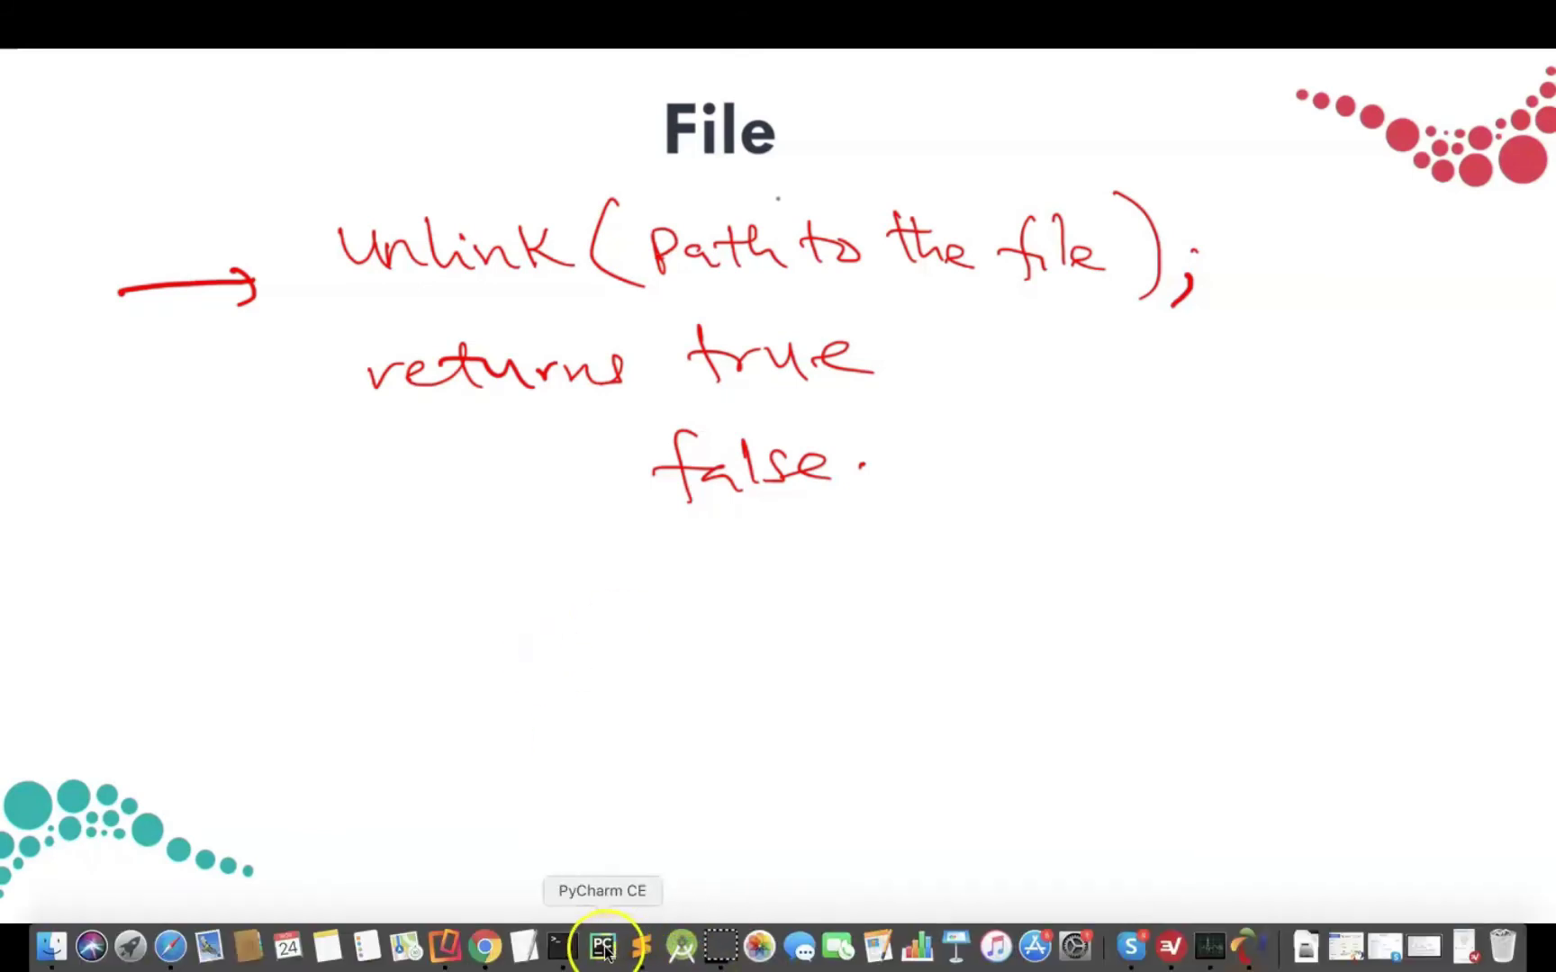
- Delete the fopen and fwrite lines from page1.php
{"action": "left_click", "coordinate": [641, 945]}
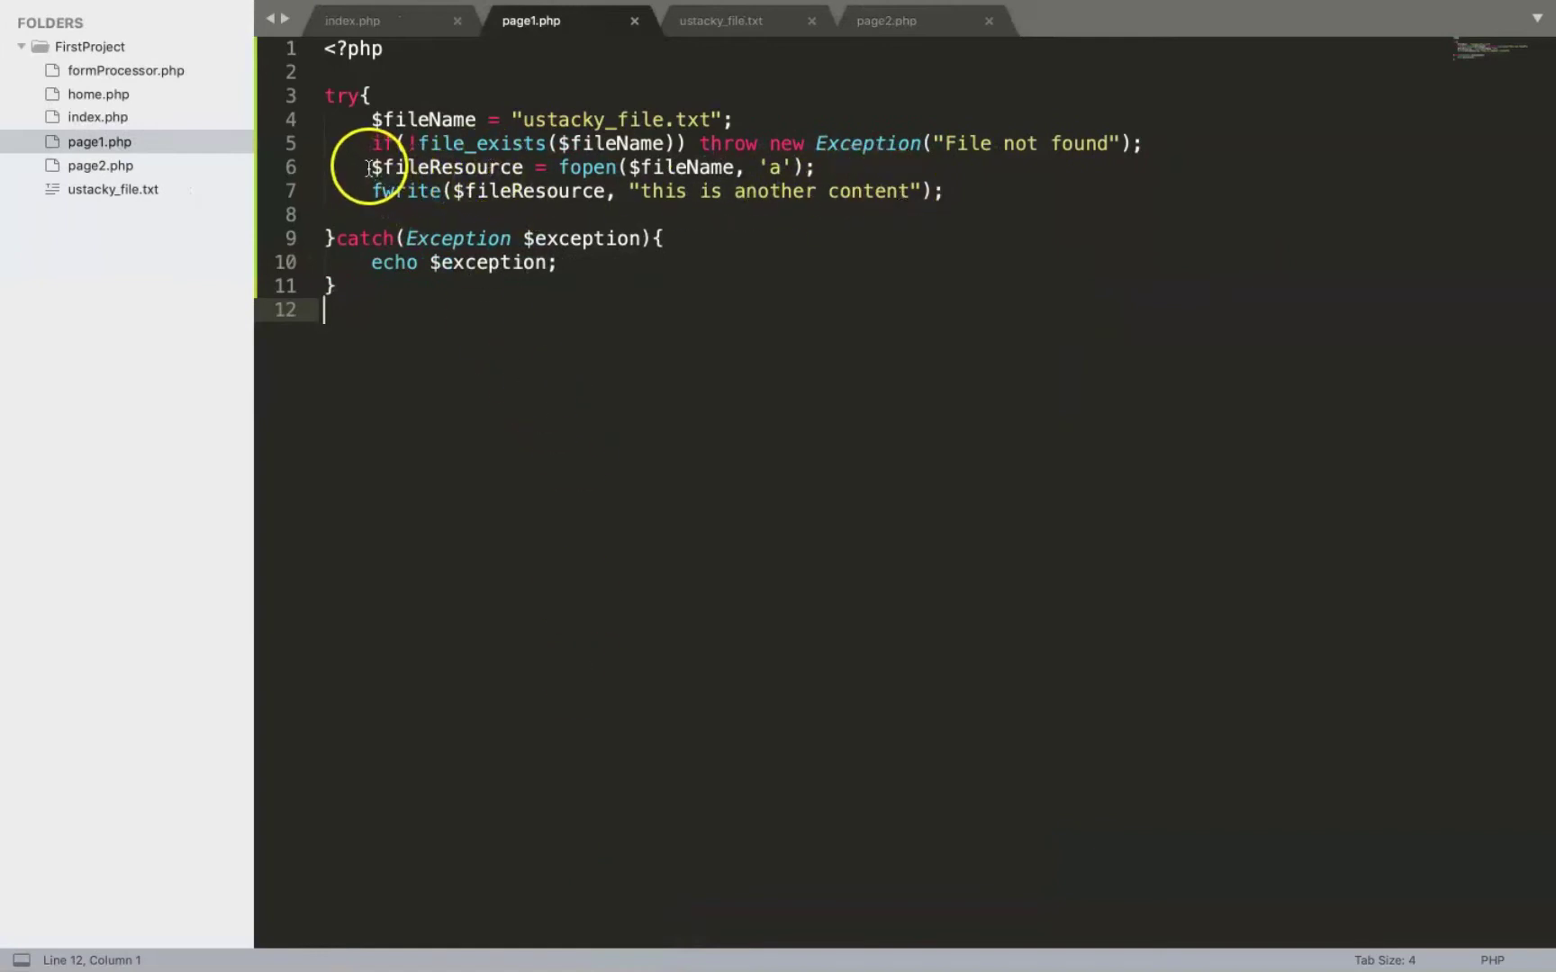
{"action": "left_click_drag", "start_coordinate": [370, 166], "coordinate": [966, 189]}
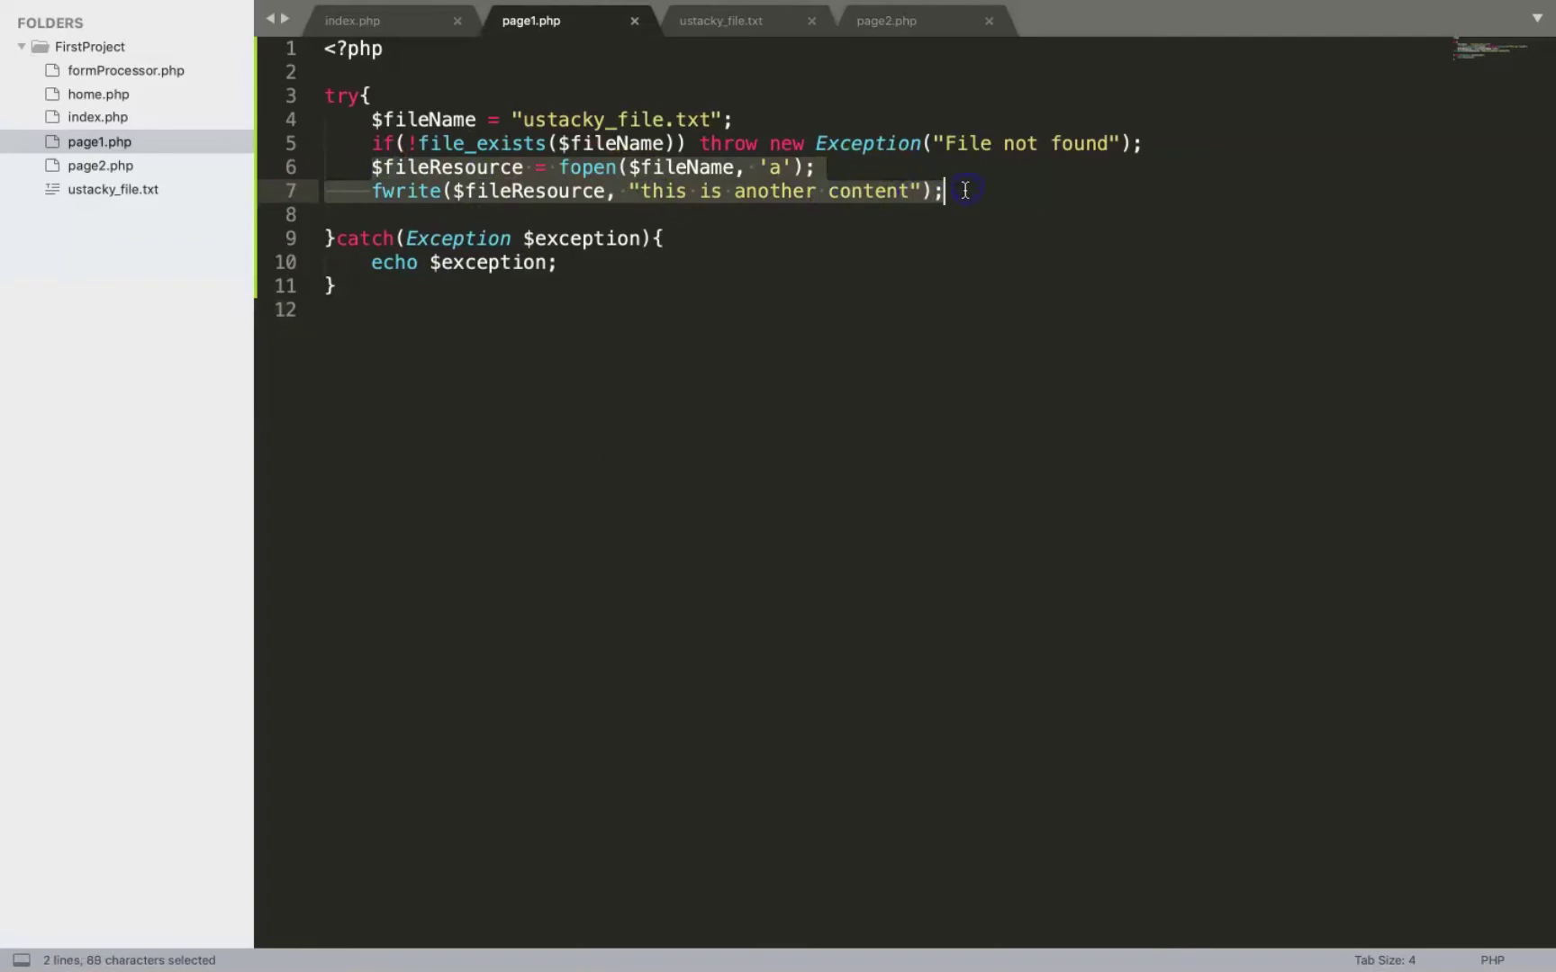
{"action": "key", "text": "BackSpace"}
{"action": "type", "text": "$staus"}
- Write $status = unlink($fileName); and an if($status) block echoing "File has been deleted"
{"action": "key", "text": "BackSpace"}
{"action": "key", "text": "BackSpace"}
{"action": "key", "text": "BackSpace"}
{"action": "type", "text": "tus = "}
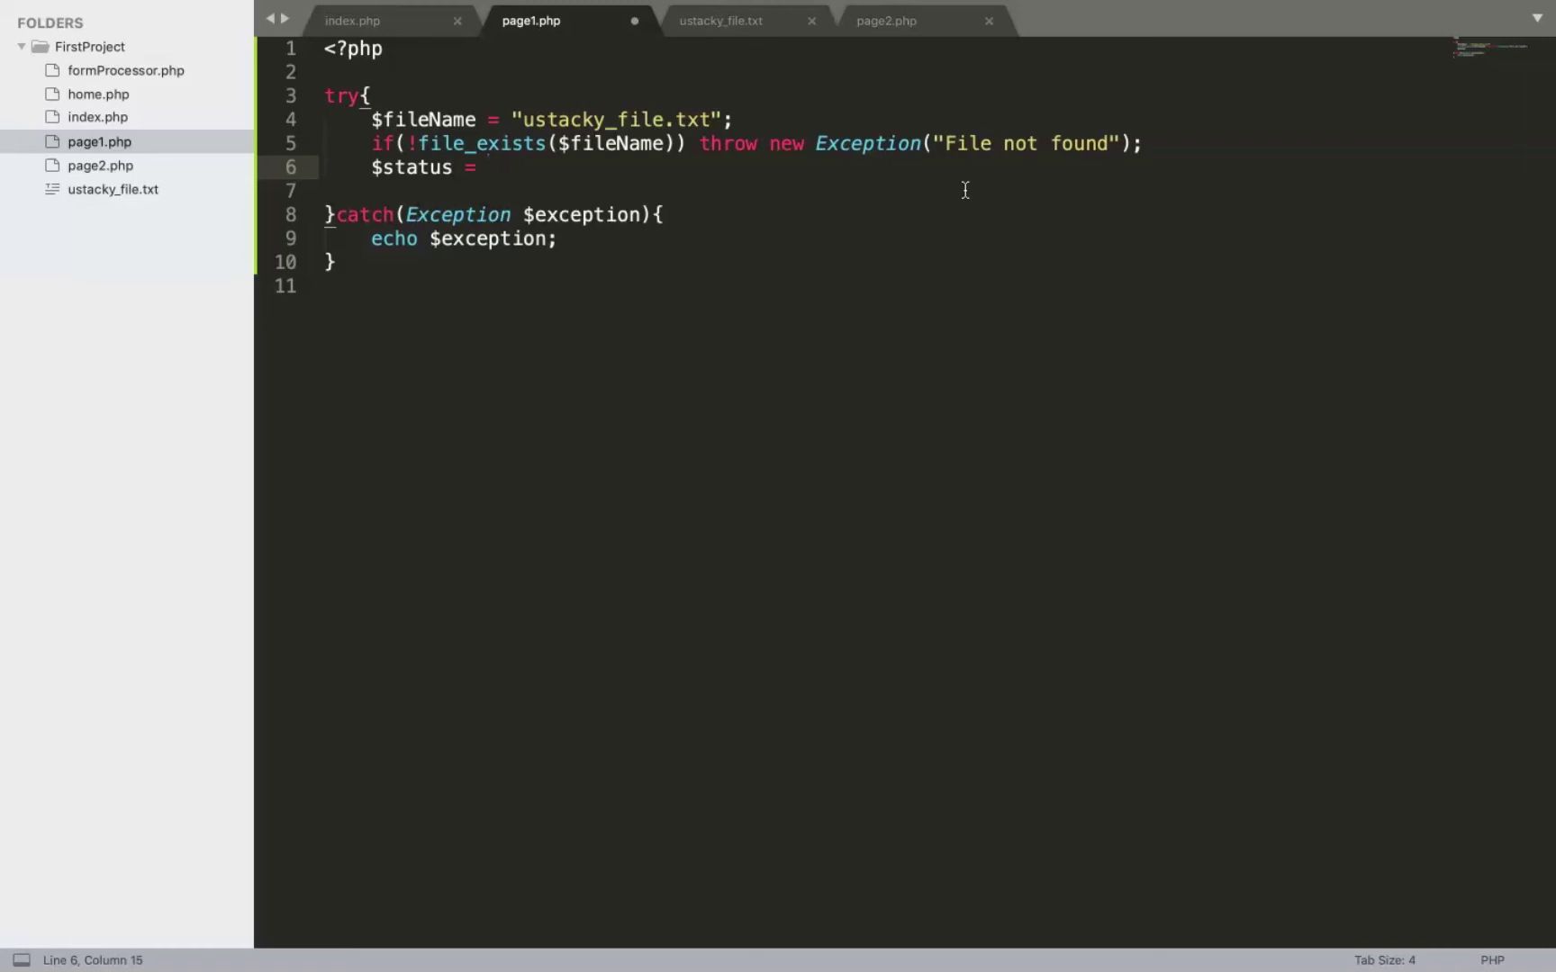
{"action": "type", "text": "unlik"}
{"action": "key", "text": "Return"}
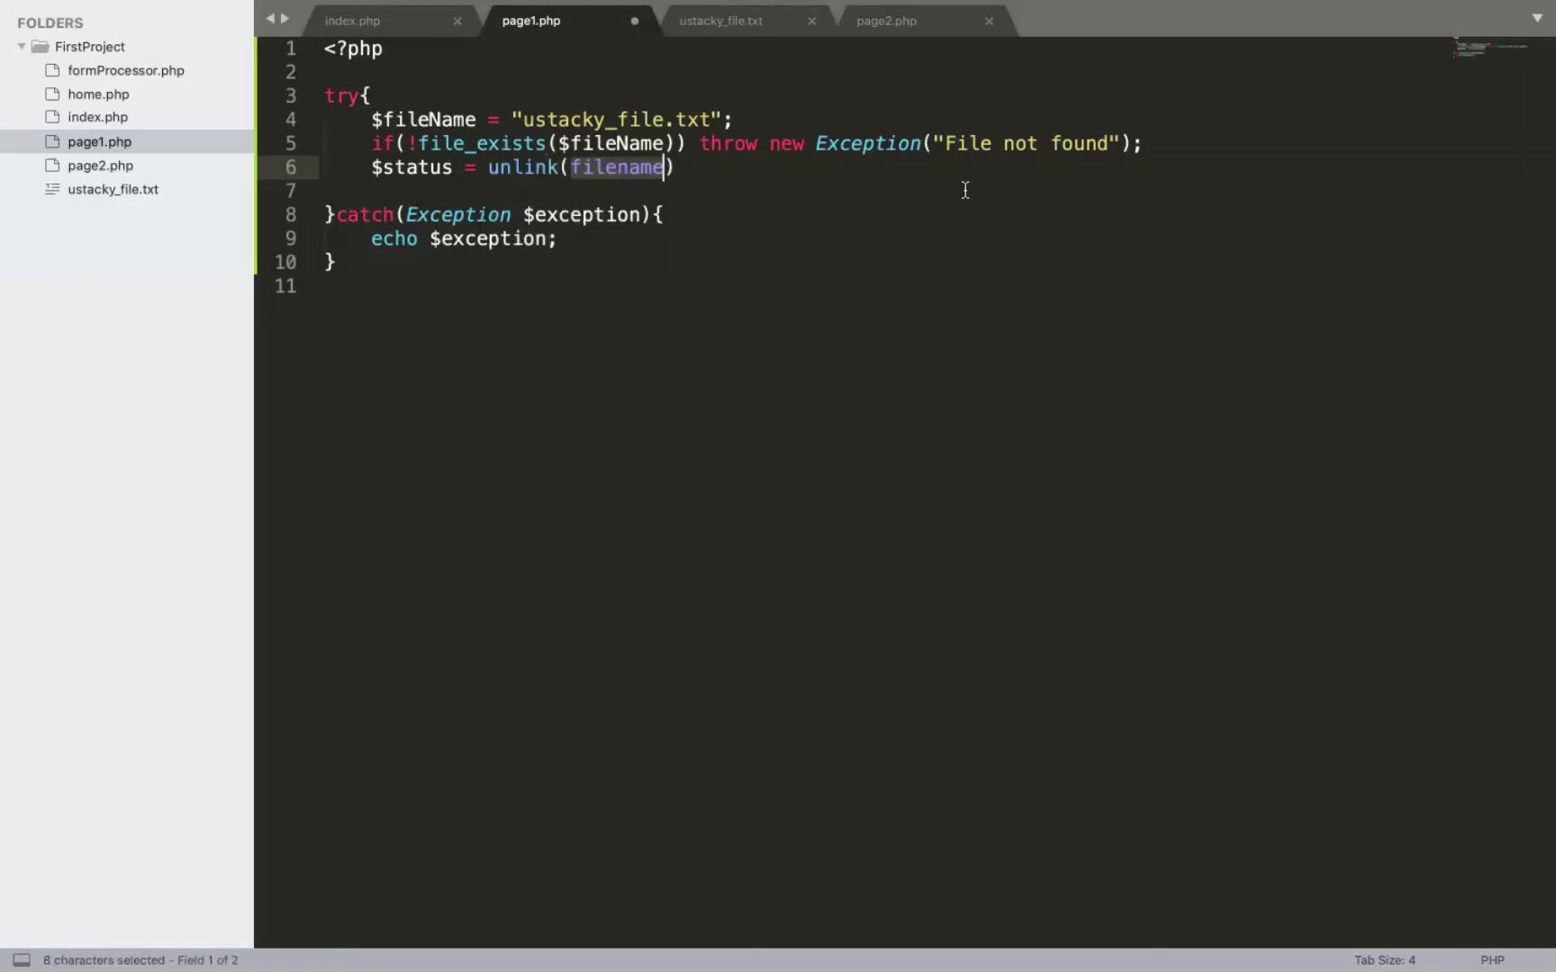
{"action": "type", "text": "$"}
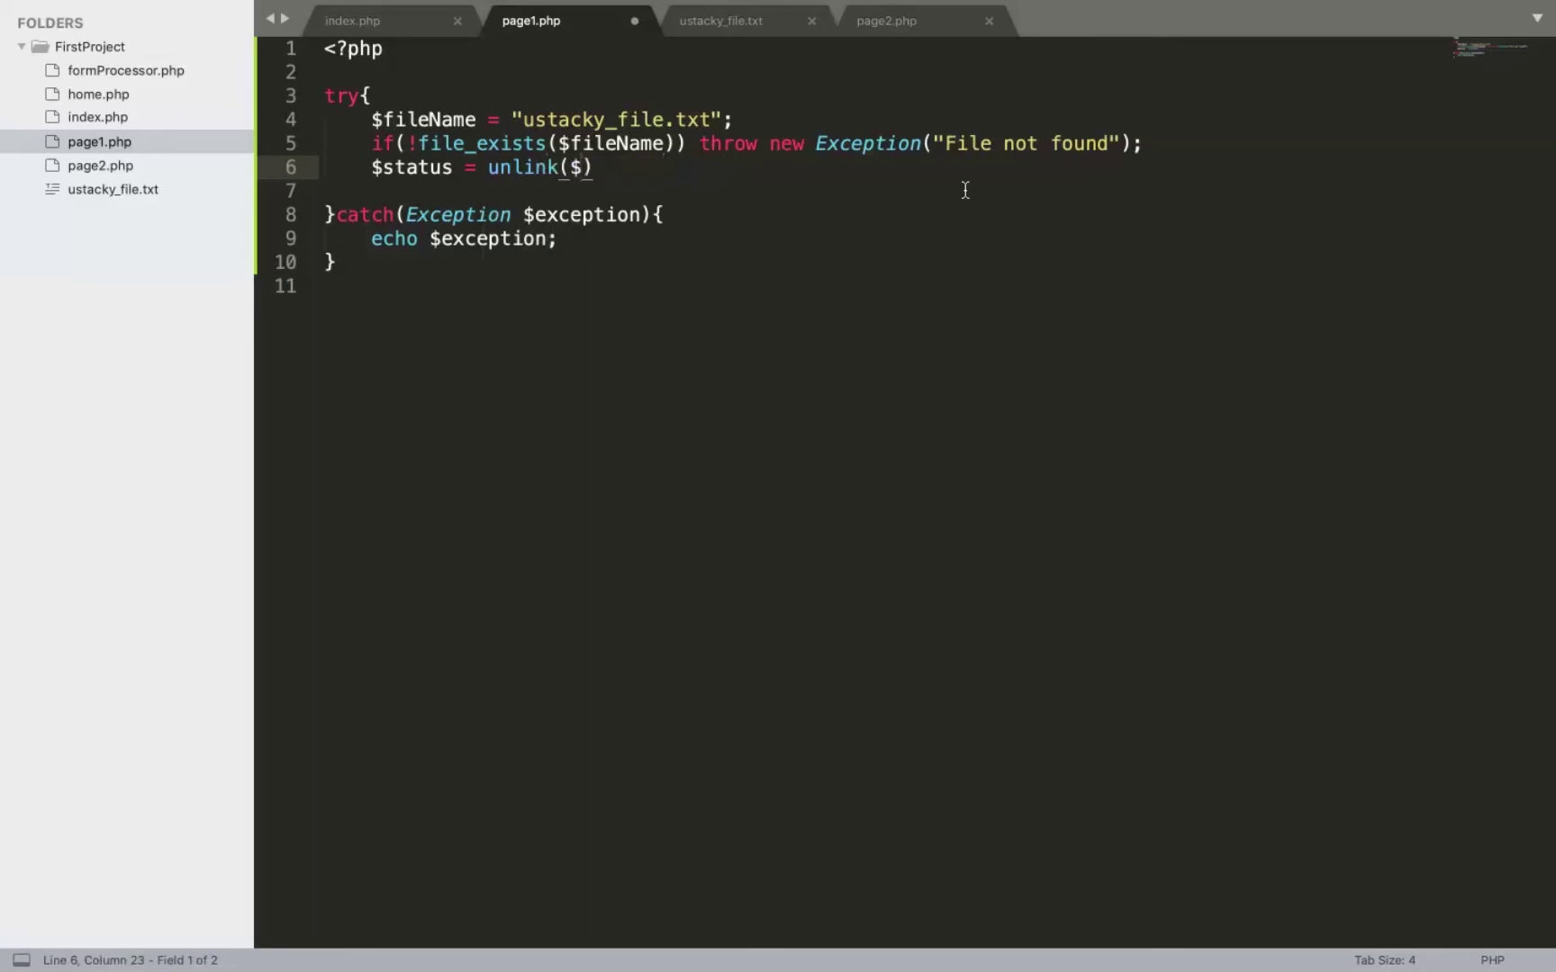
{"action": "type", "text": "fi"}
{"action": "key", "text": "Return"}
{"action": "key", "text": "Tab"}
{"action": "type", "text": ";"}
{"action": "key", "text": "Return"}
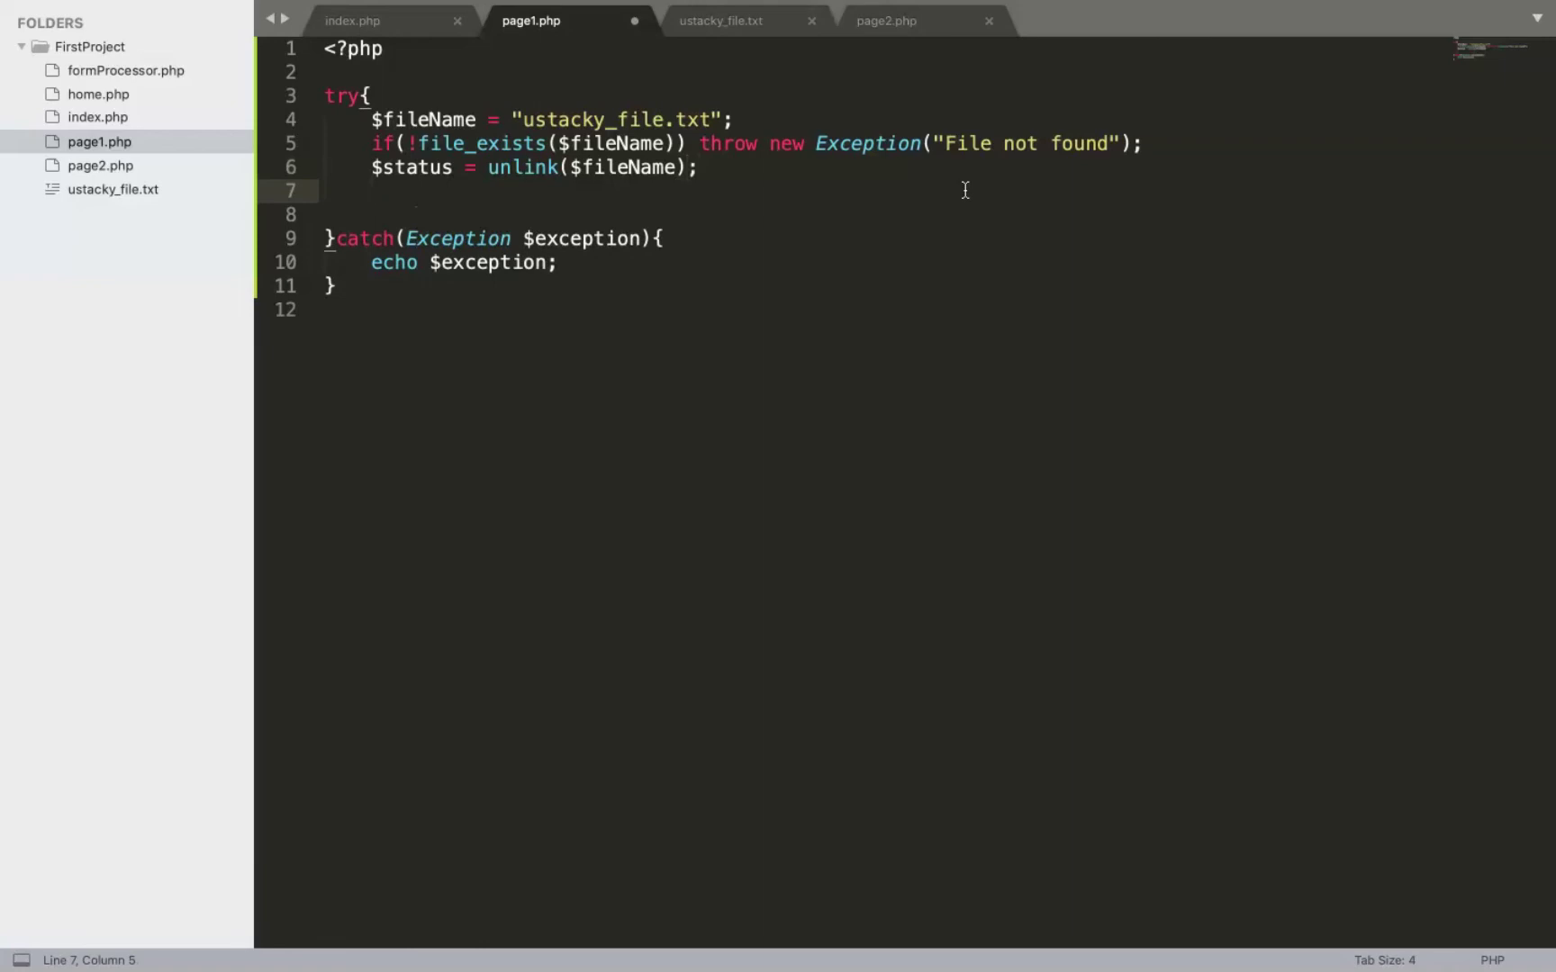
{"action": "type", "text": "if("}
{"action": "type", "text": "$s"}
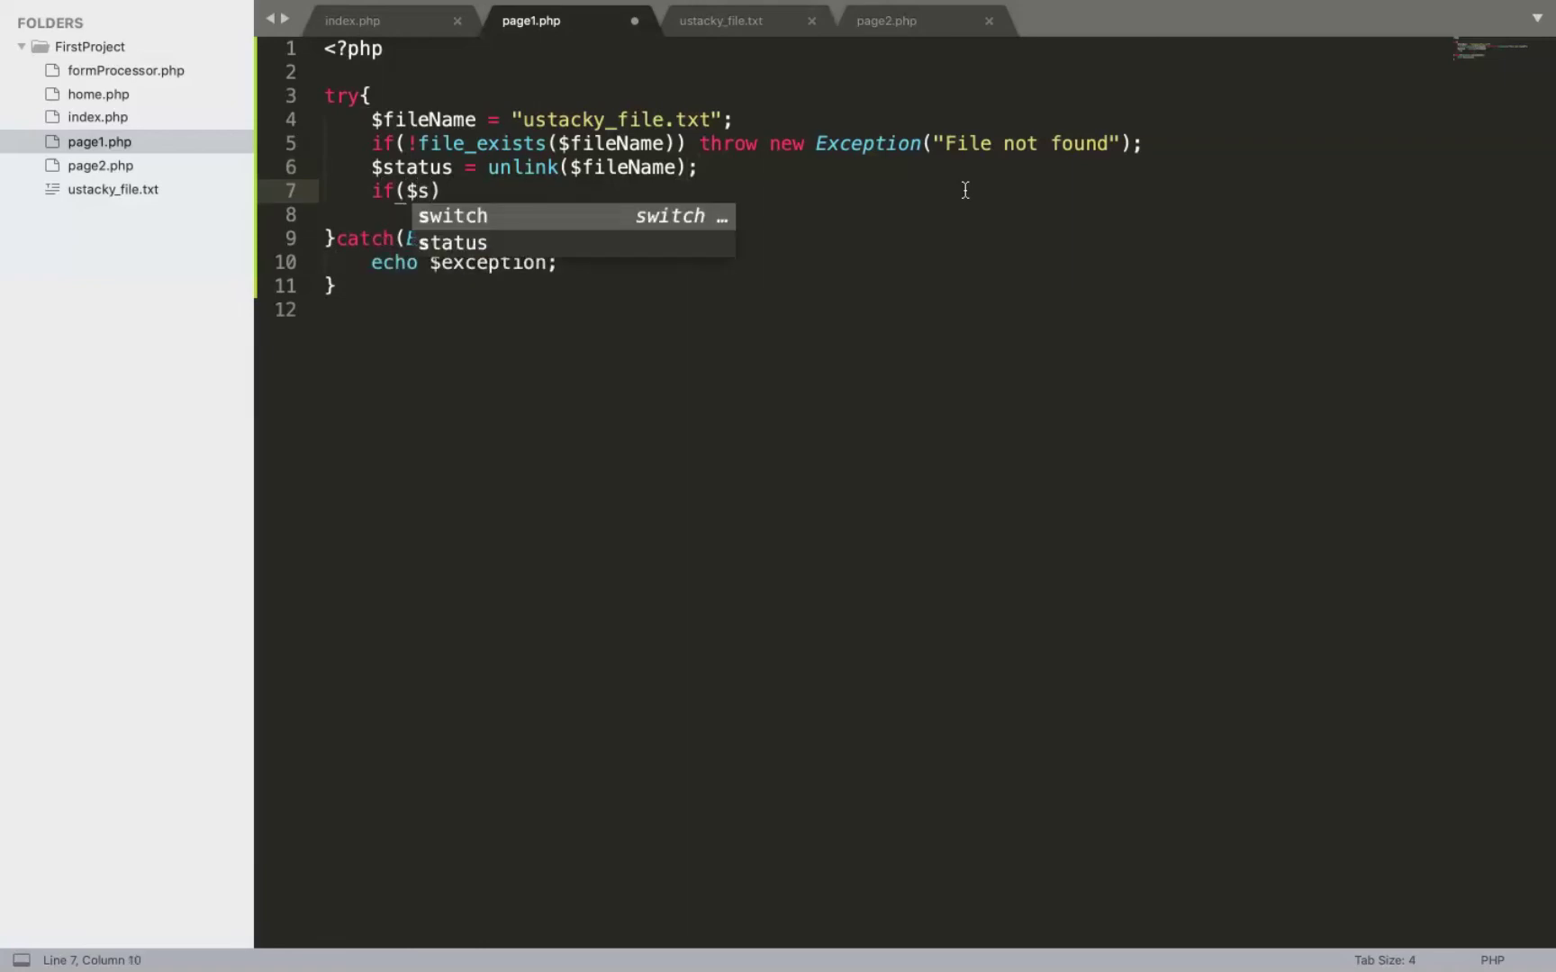
{"action": "key", "text": "Down"}
{"action": "key", "text": "Return"}
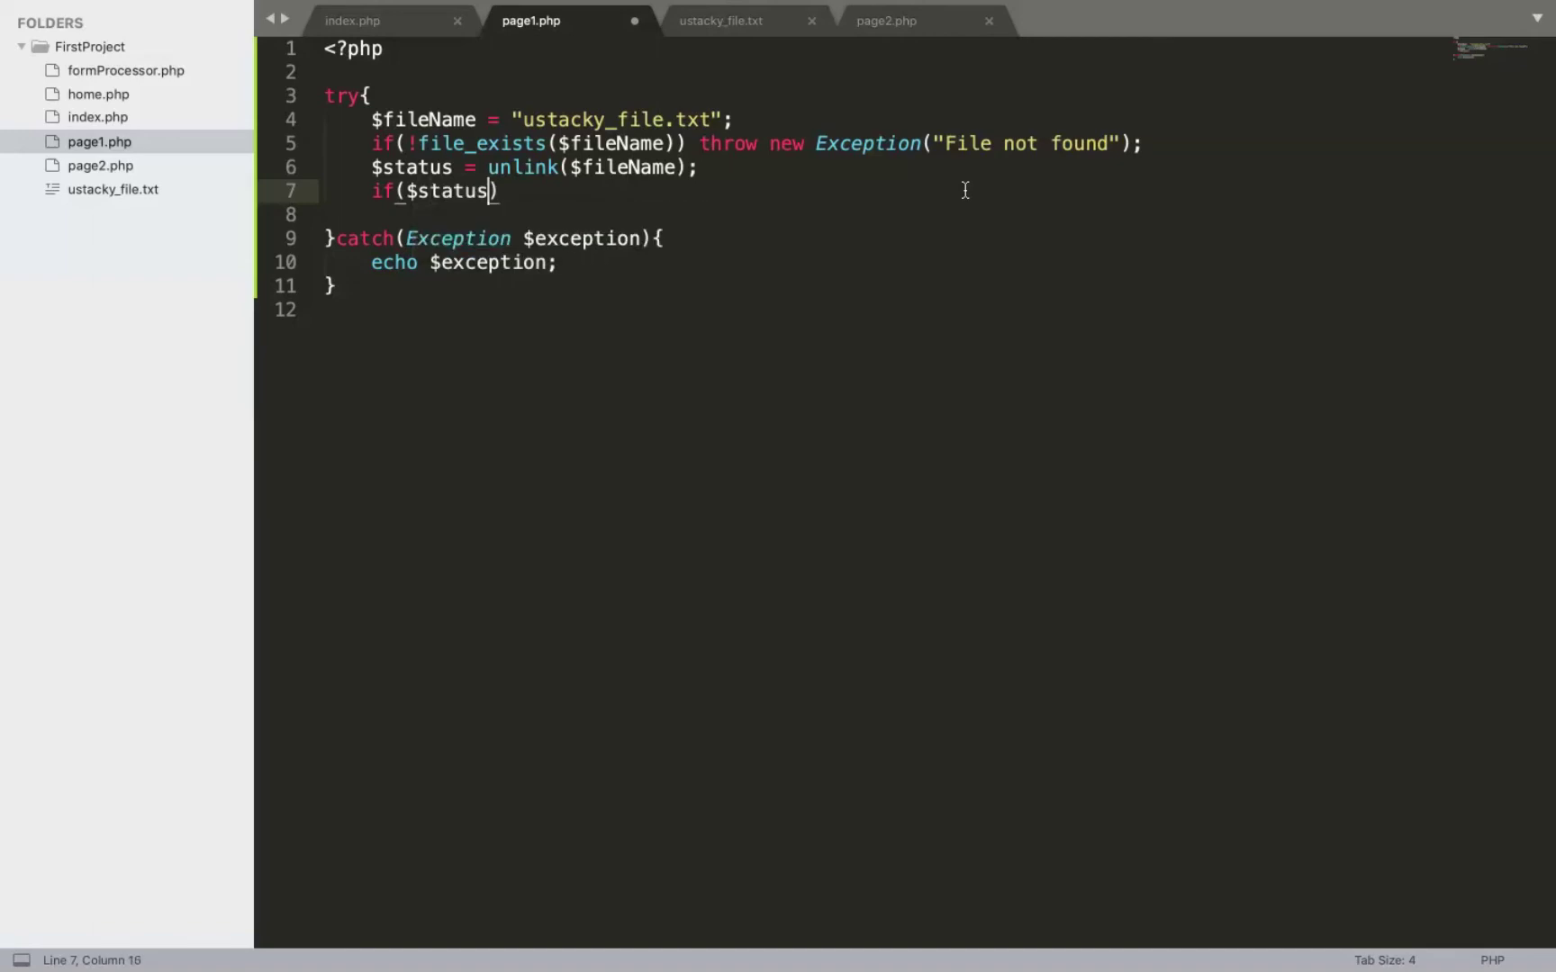
{"action": "type", "text": "{"}
{"action": "key", "text": "Return"}
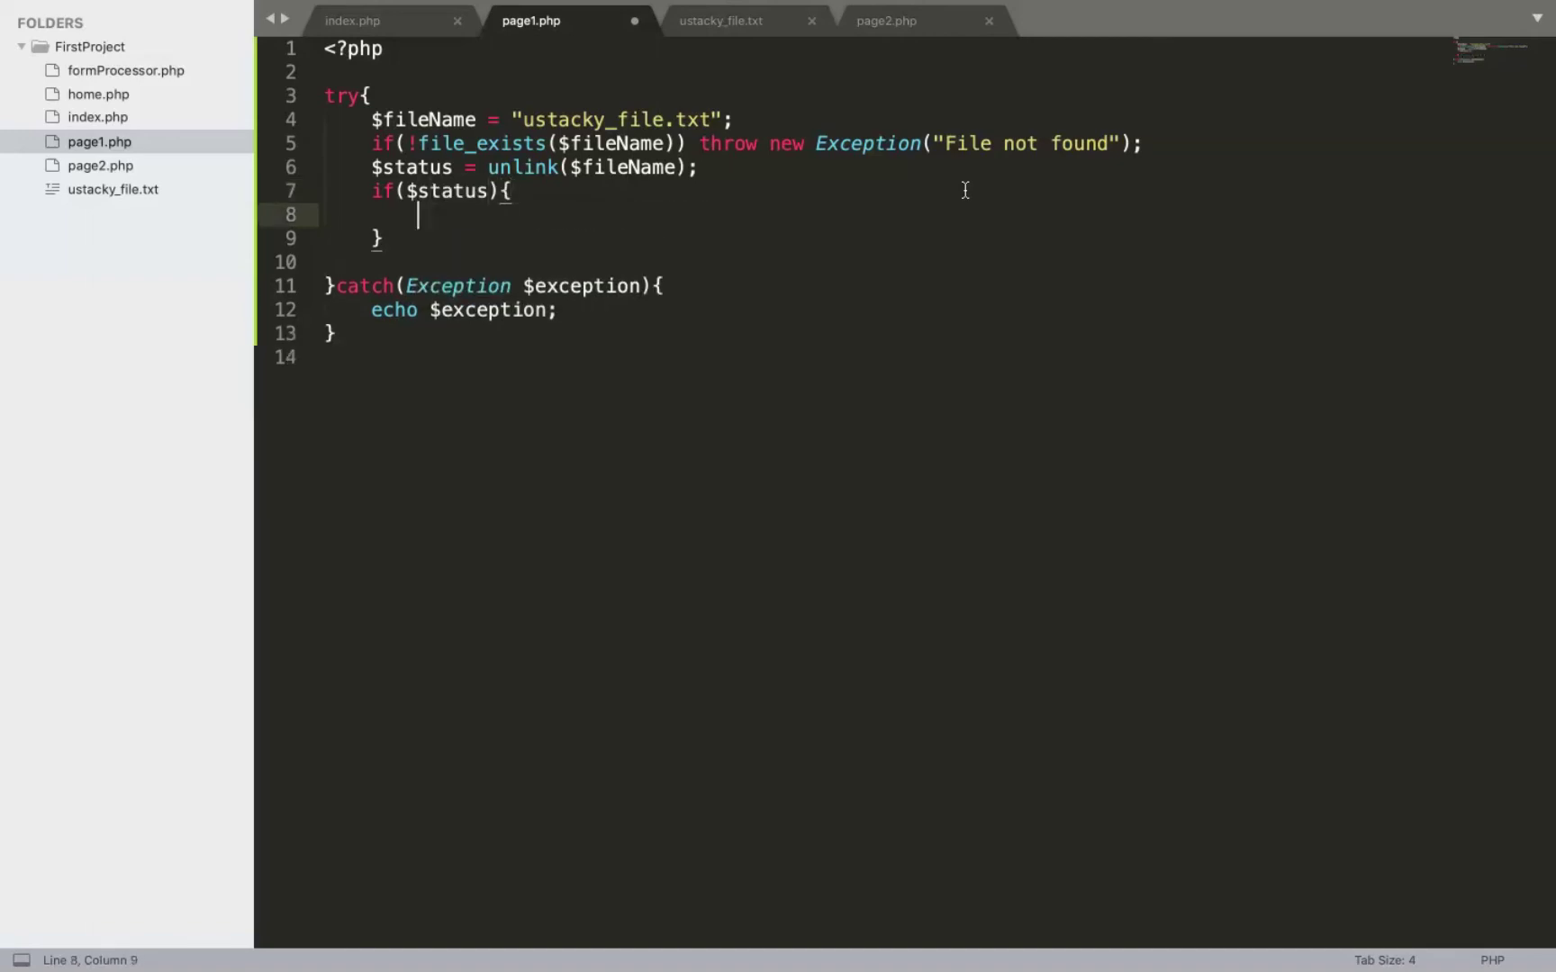
{"action": "type", "text": "echo "}
{"action": "type", "text": "\"File has be"}
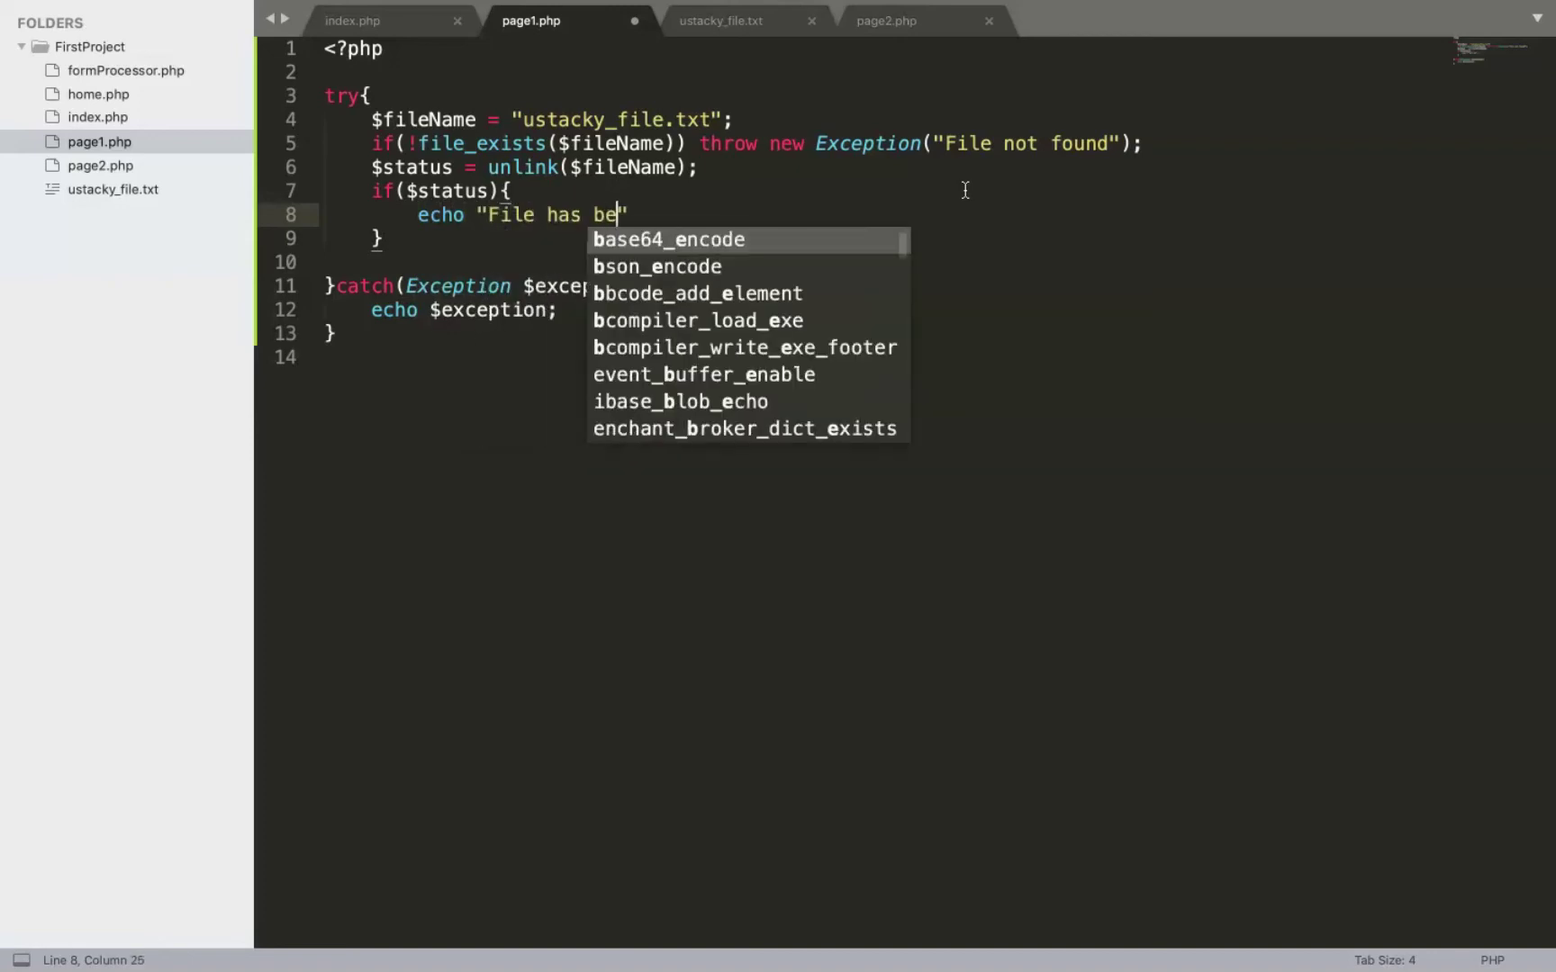
{"action": "type", "text": "en deleted\";"}
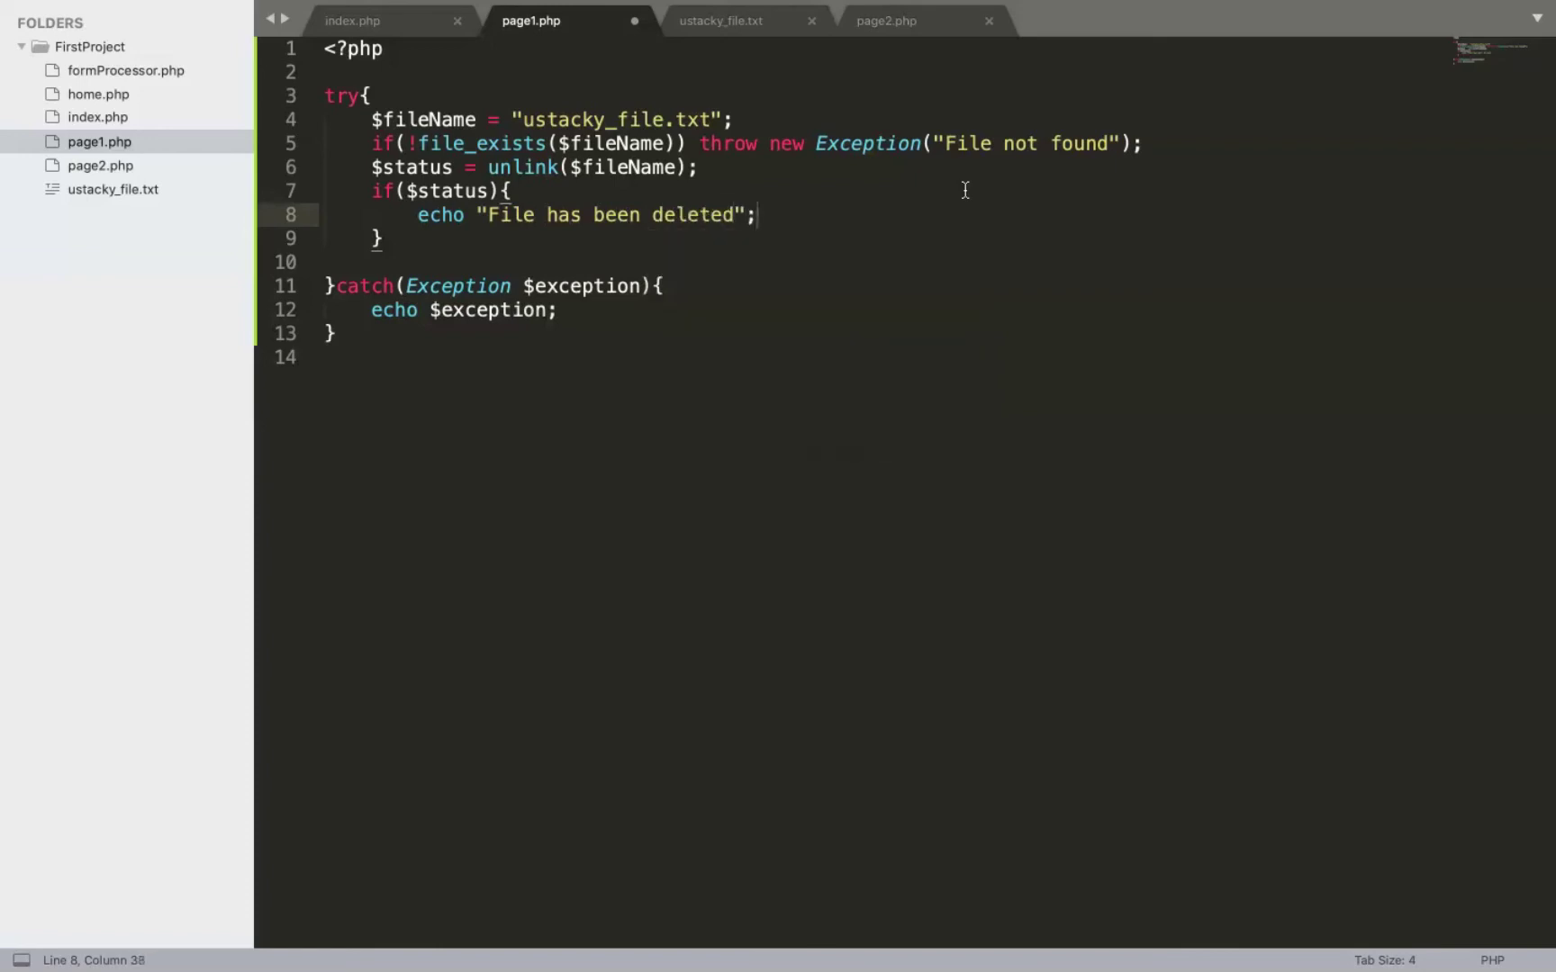
- Add else{ echo "File was not deleted"; }, save page1.php, and switch to Chrome to run it
{"action": "left_click", "coordinate": [422, 243]}
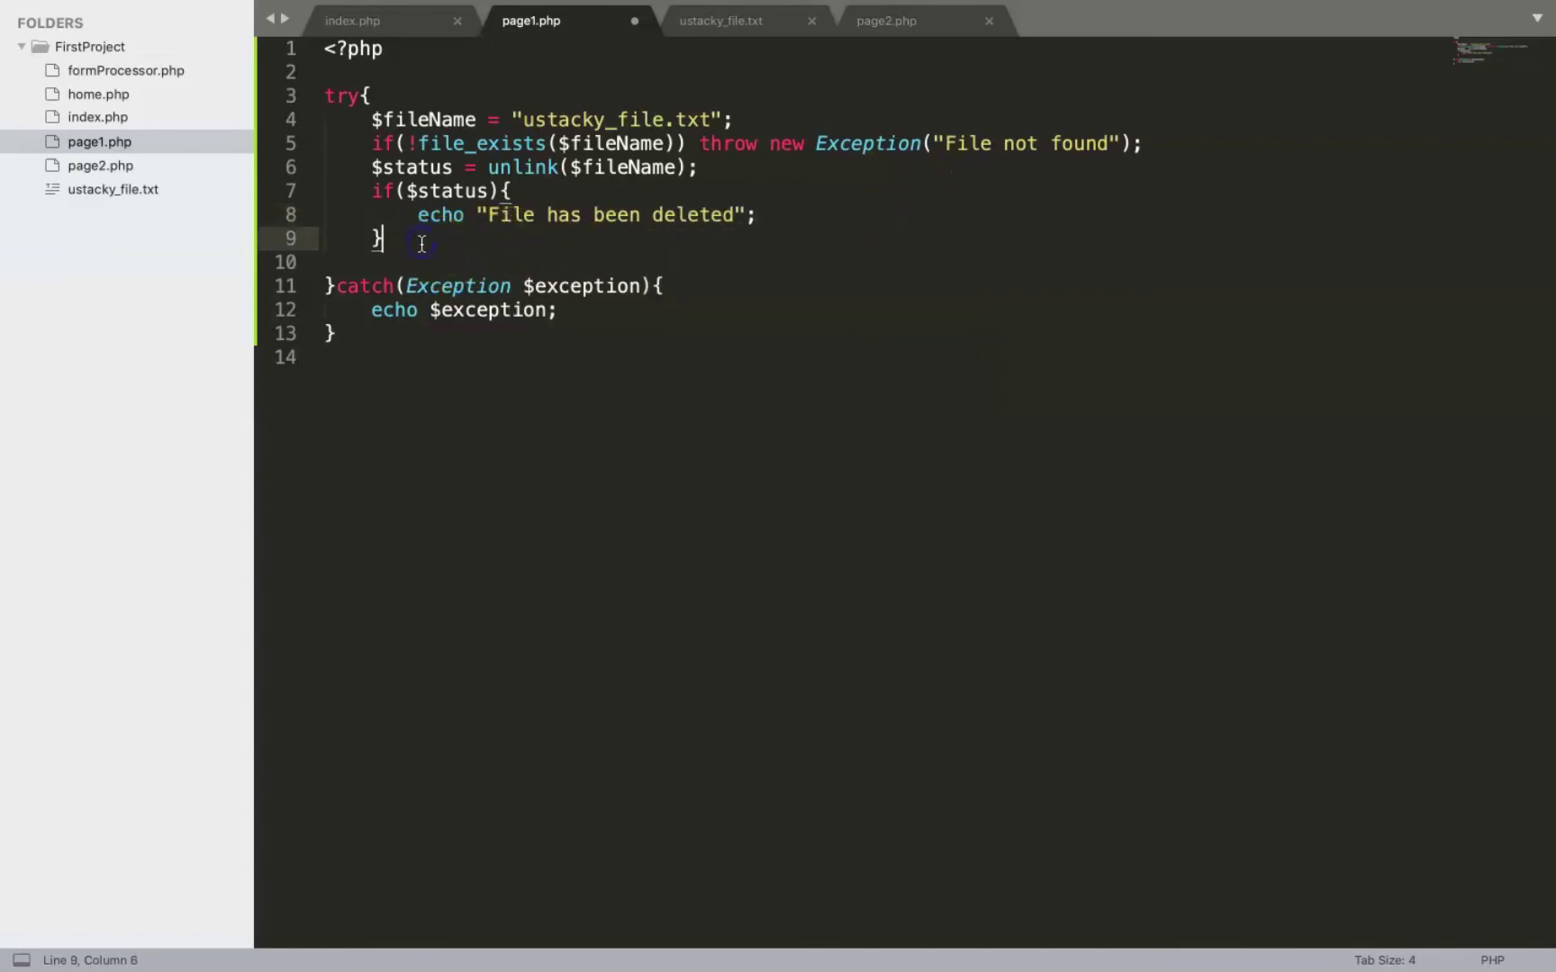
{"action": "type", "text": "else{"}
{"action": "key", "text": "Return"}
{"action": "type", "text": "\""}
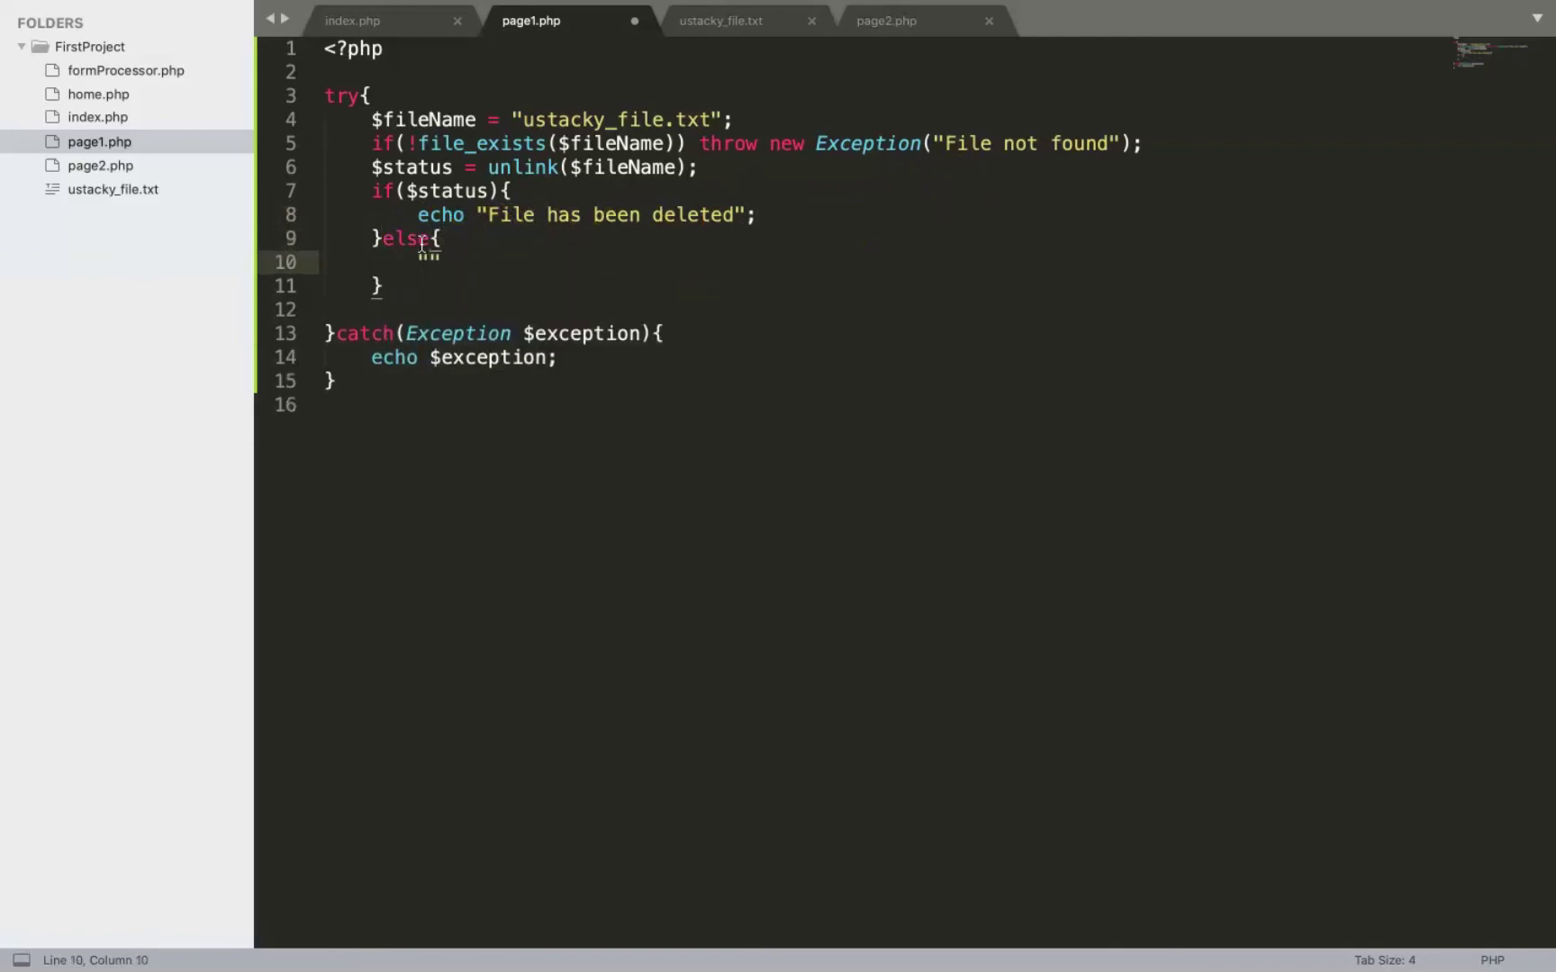
{"action": "type", "text": "echo "}
{"action": "type", "text": "File was not de"}
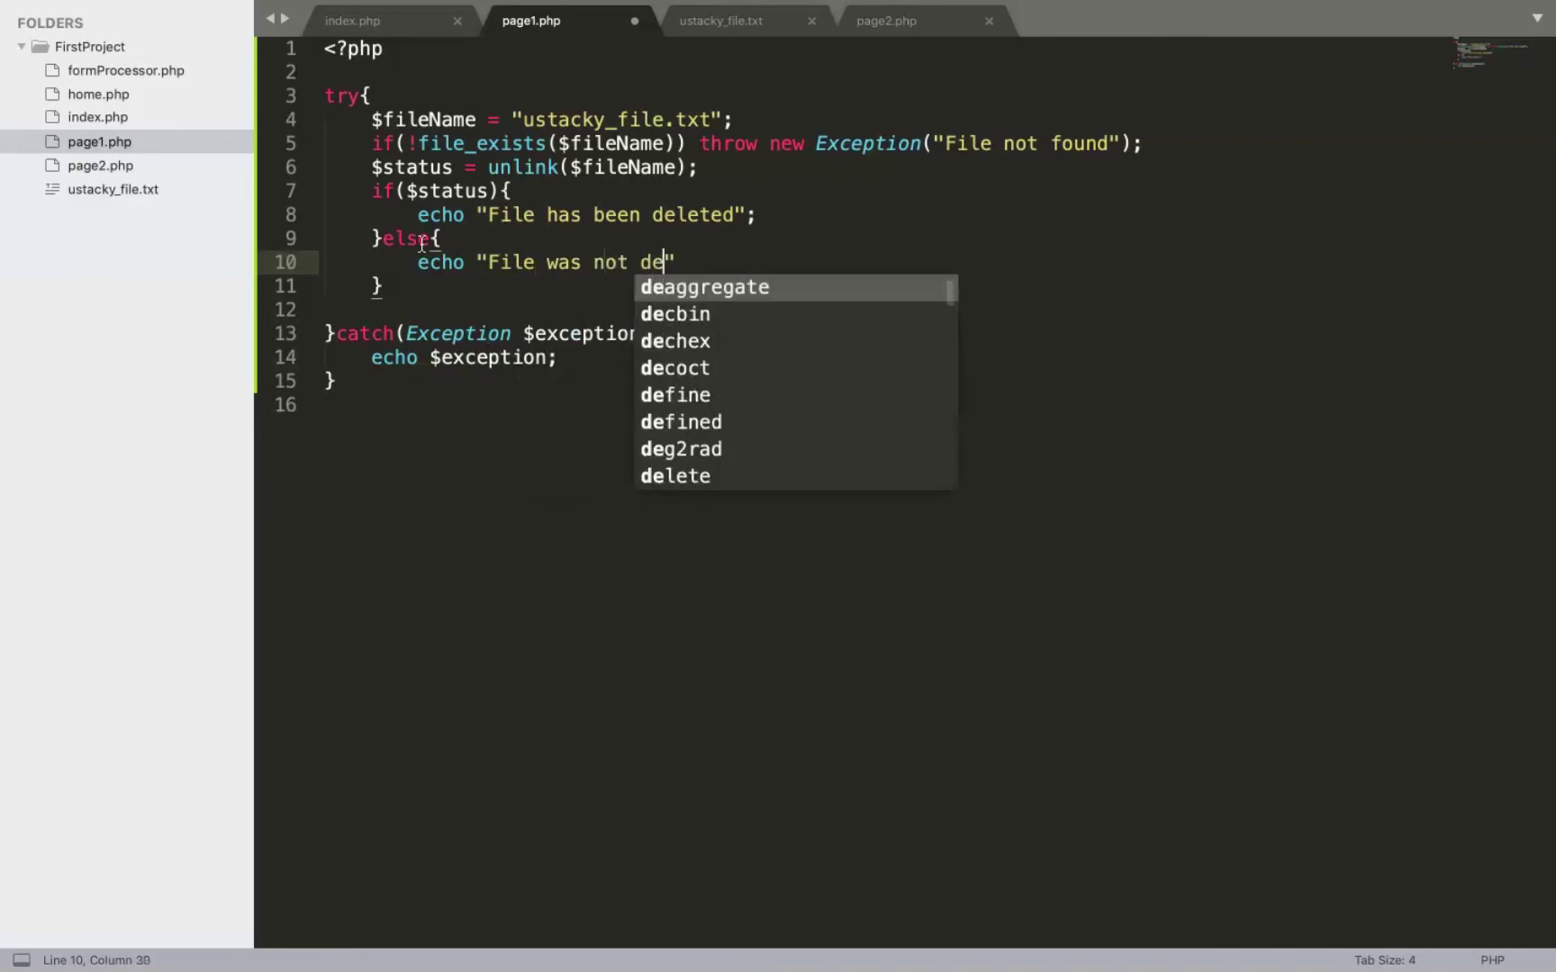
{"action": "type", "text": "leted\";"}
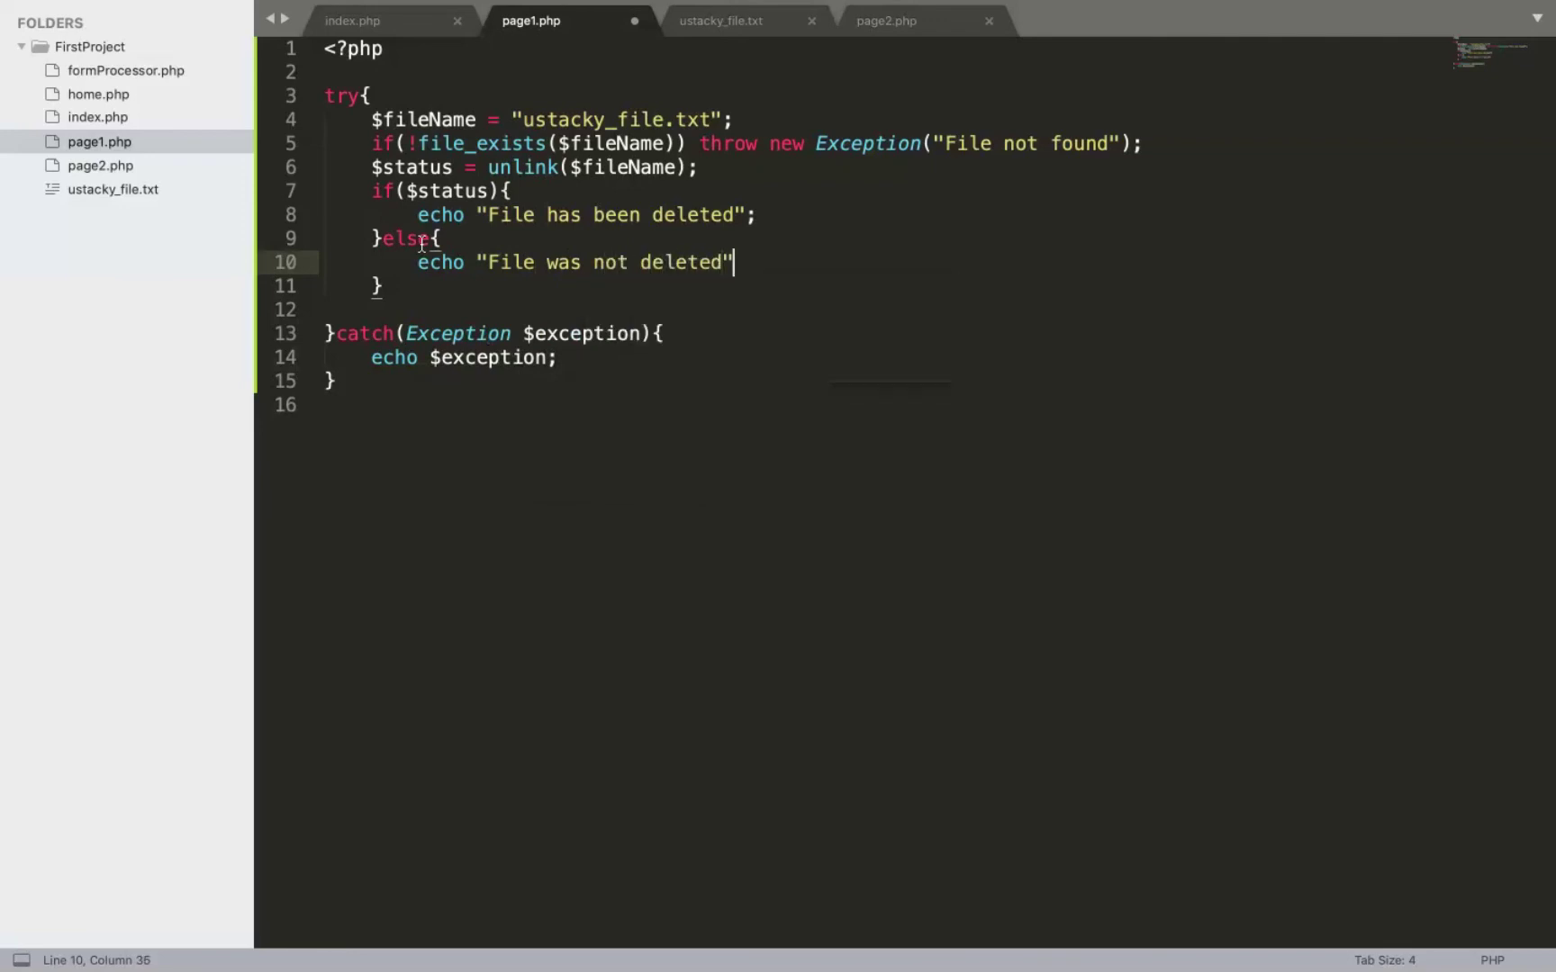
{"action": "key", "text": "ctrl+s"}
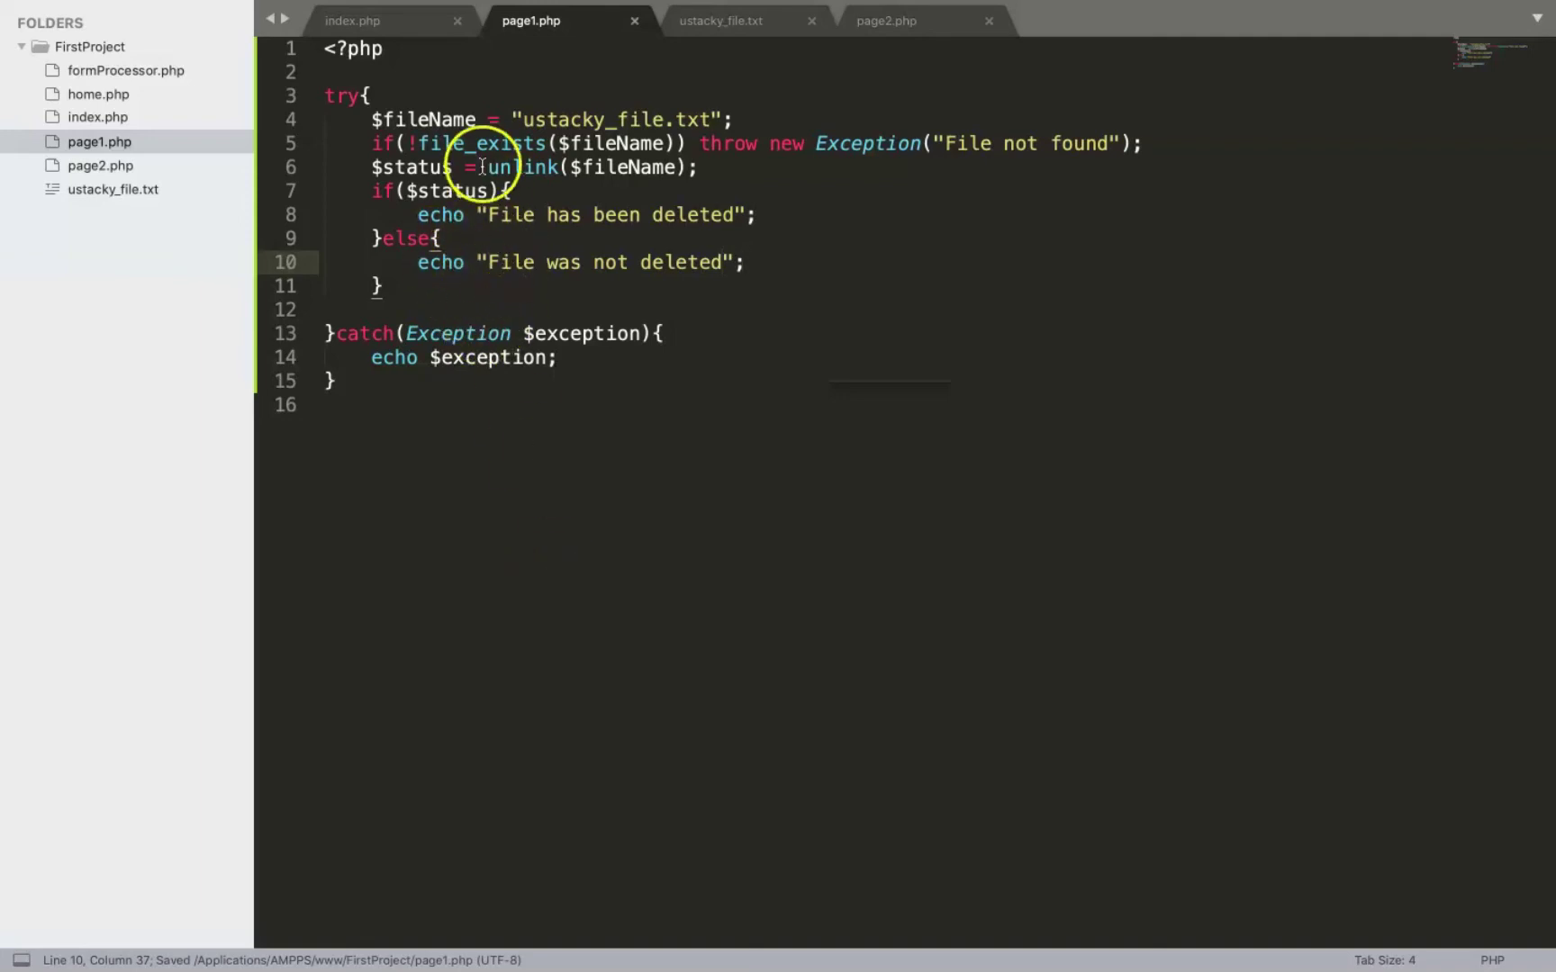
{"action": "left_click", "coordinate": [484, 948]}
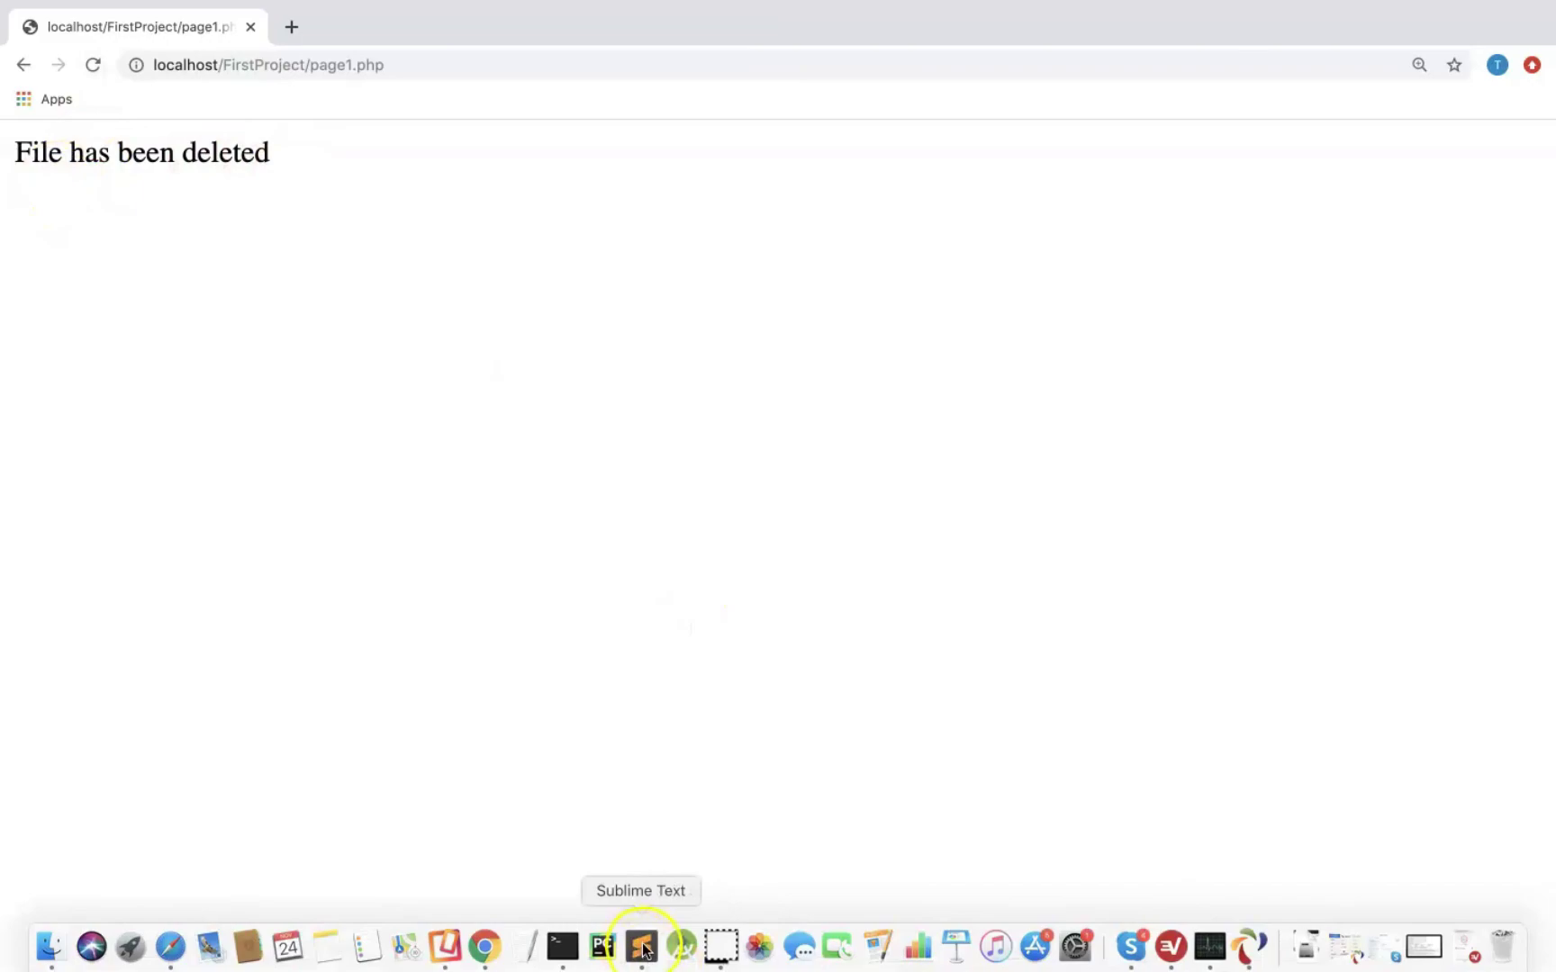
- Return to Sublime Text to check that ustacky_file.txt is gone from FirstProject
{"action": "left_click", "coordinate": [643, 946]}
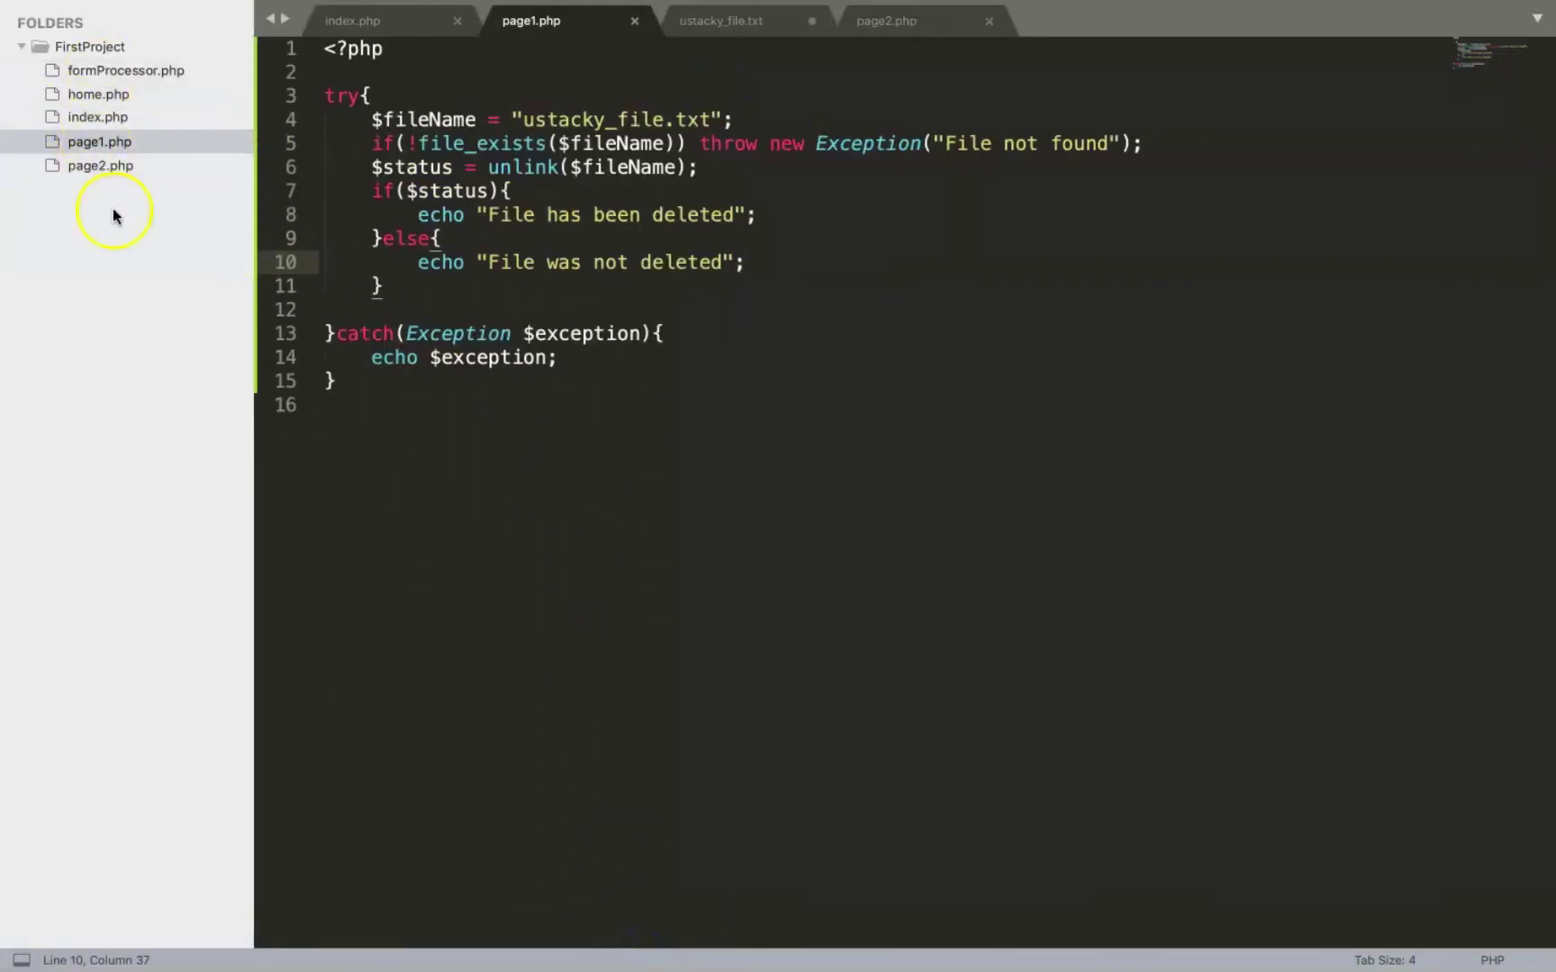